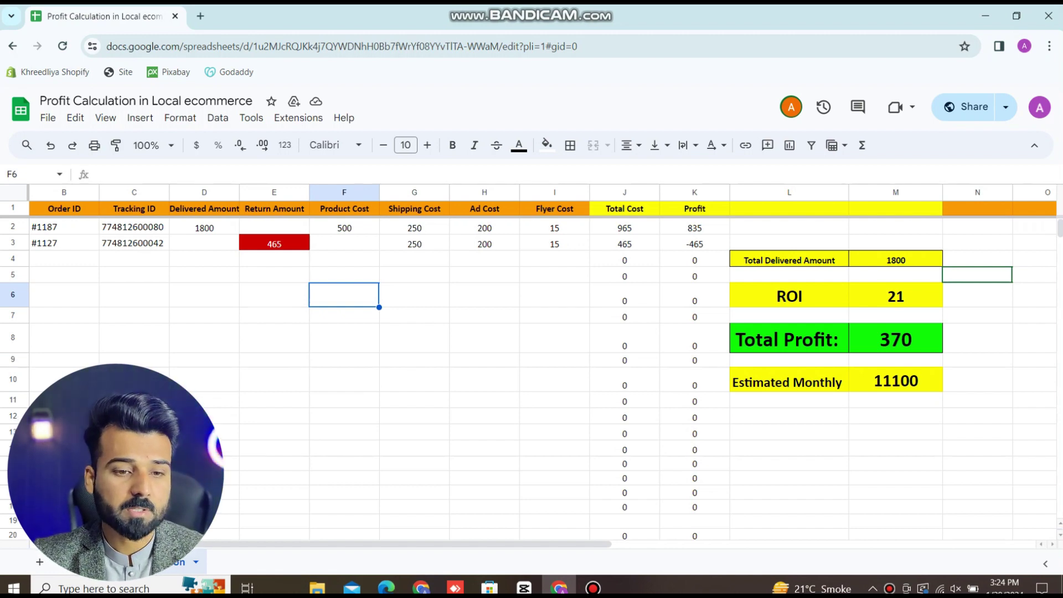
Review the Order ID, Tracking ID, Delivered Amount and Return Amount entries of the delivered order in row 2
click(64, 193)
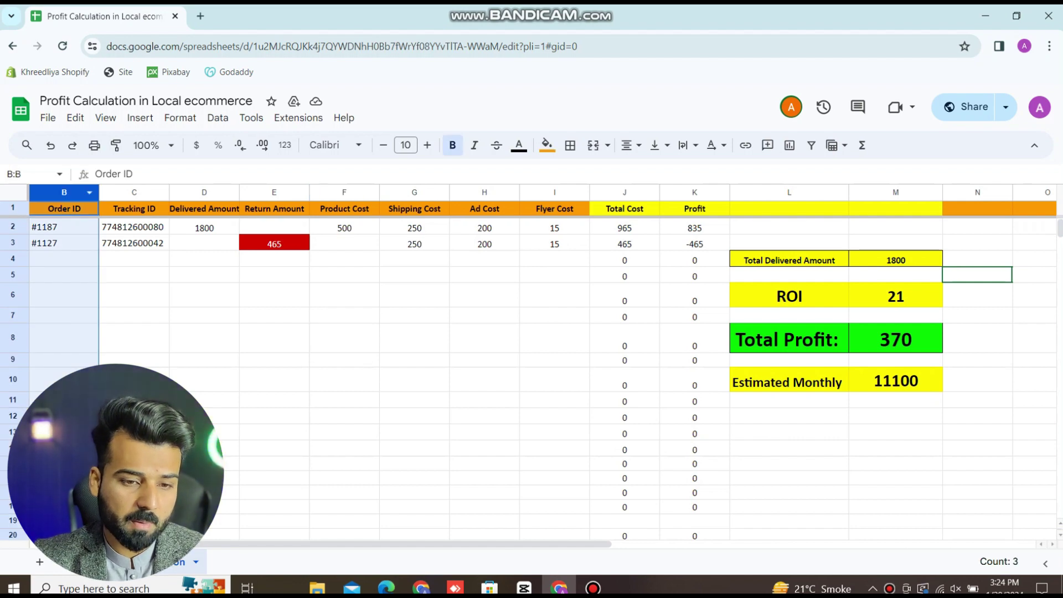
click(134, 295)
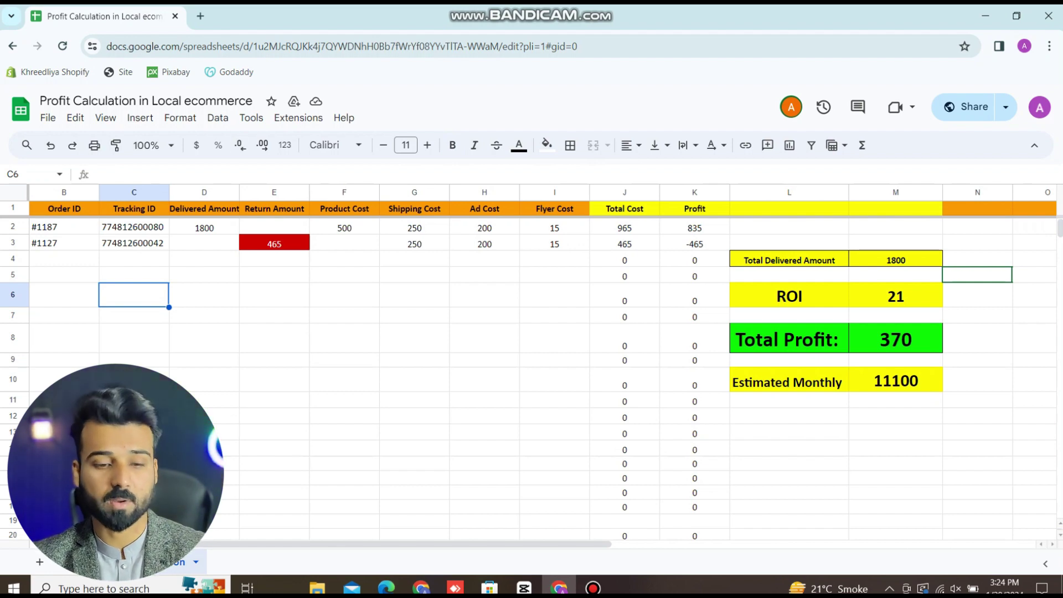
click(64, 243)
click(63, 227)
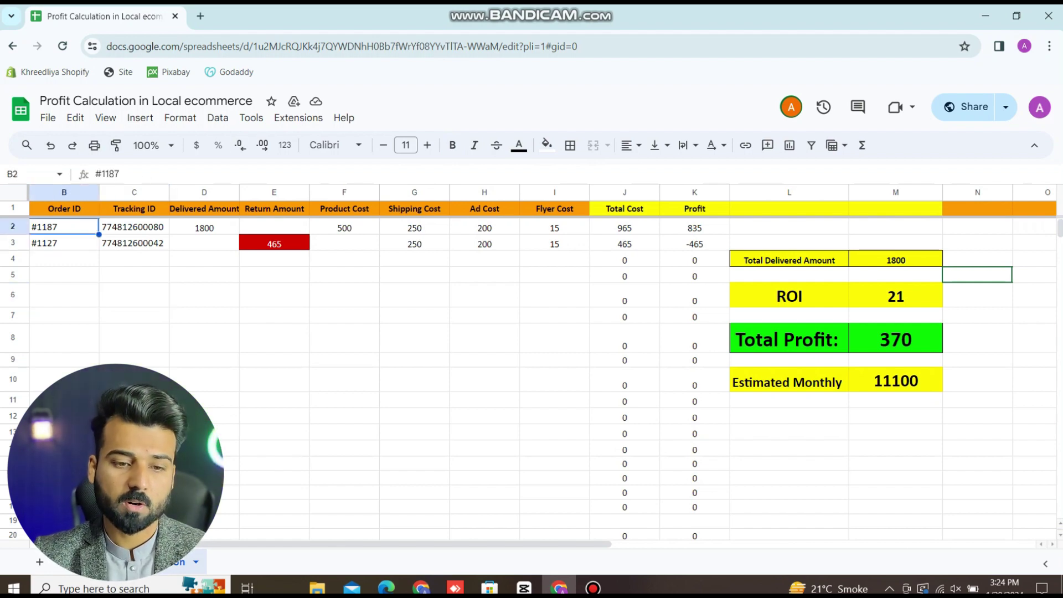
click(134, 227)
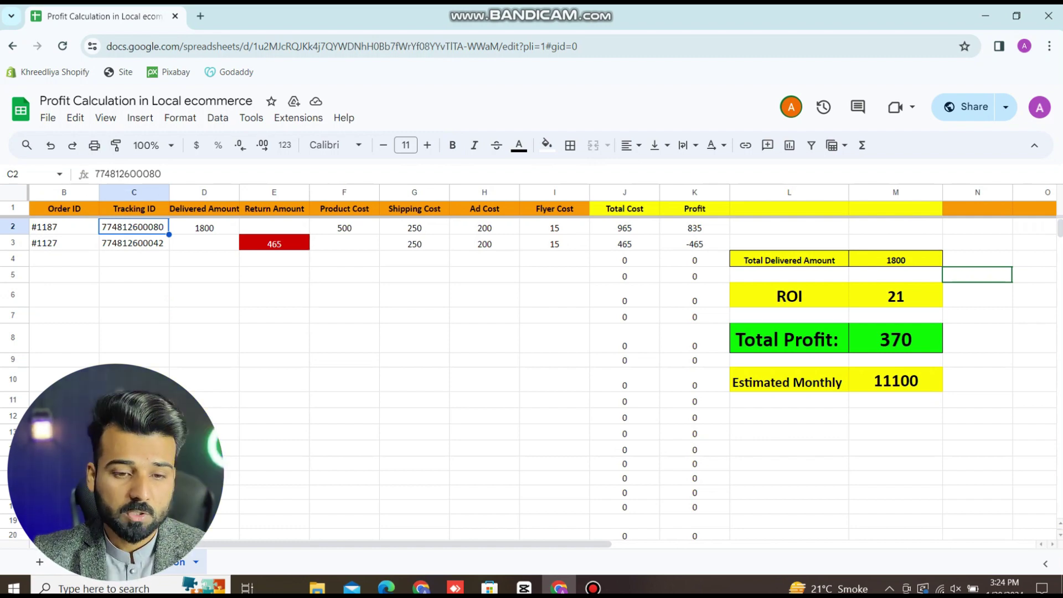
click(204, 227)
click(273, 295)
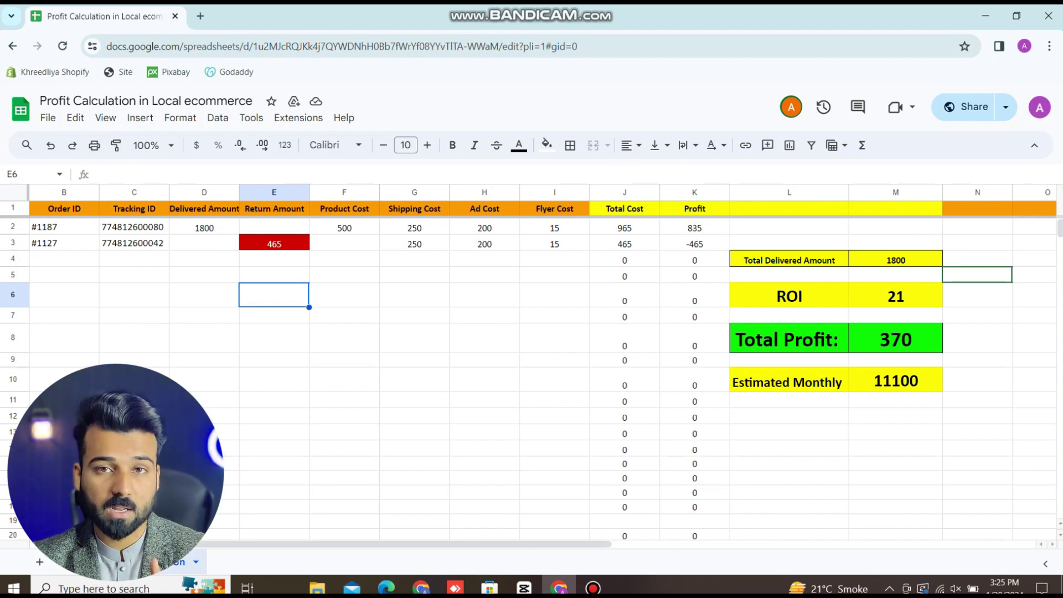
click(204, 228)
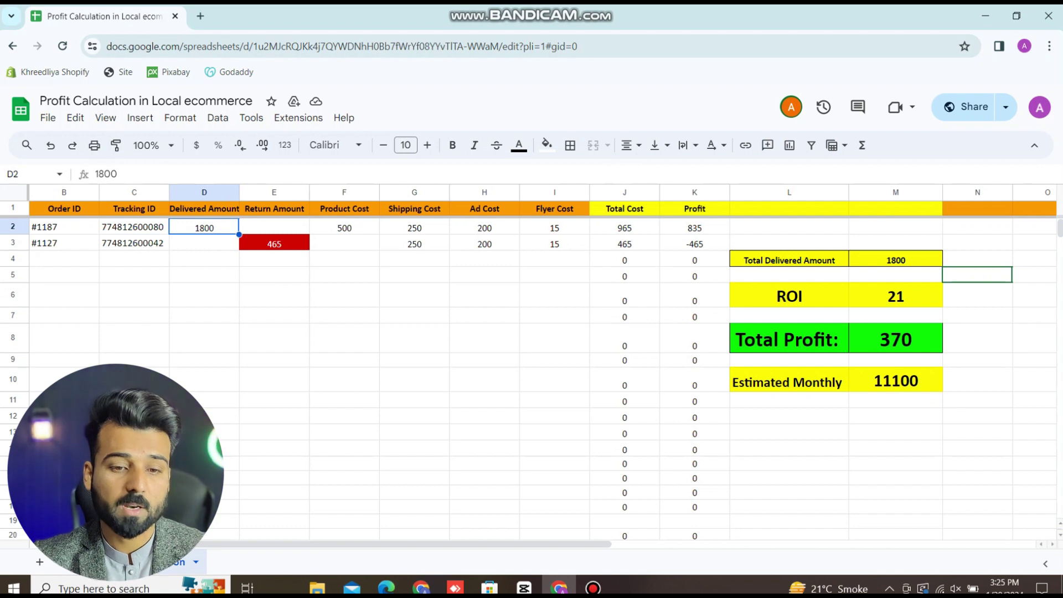
click(274, 227)
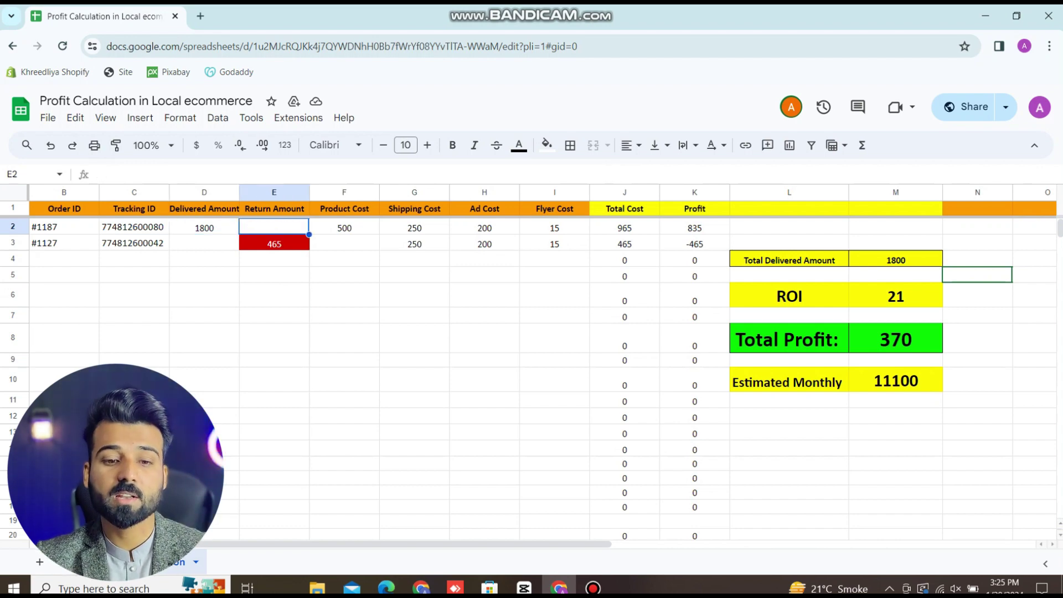
Examine row 2's product, shipping, ad and flyer costs together with its Total Cost and Profit formulas
click(13, 227)
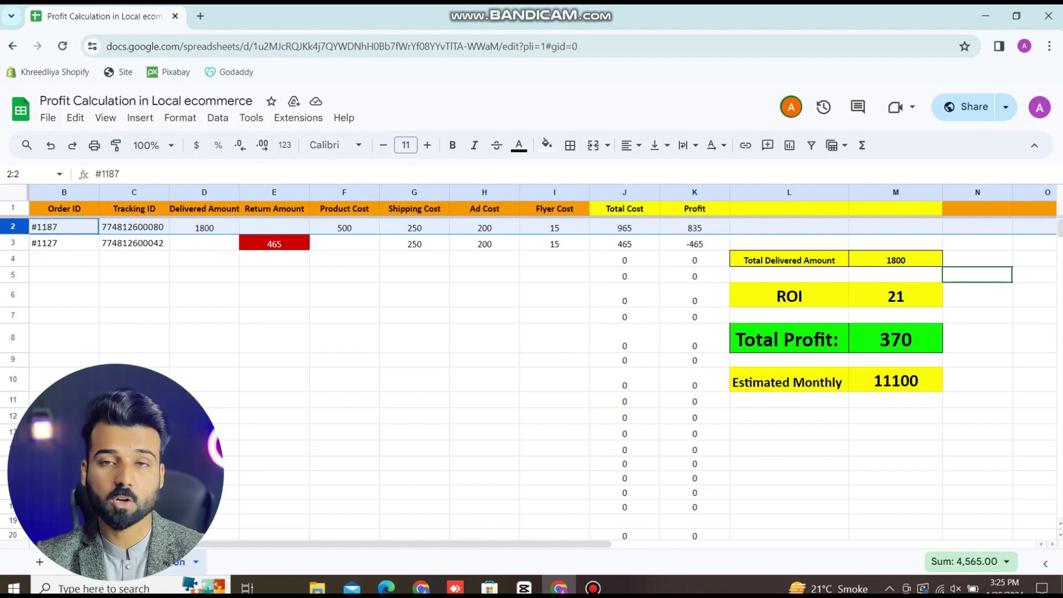
click(343, 227)
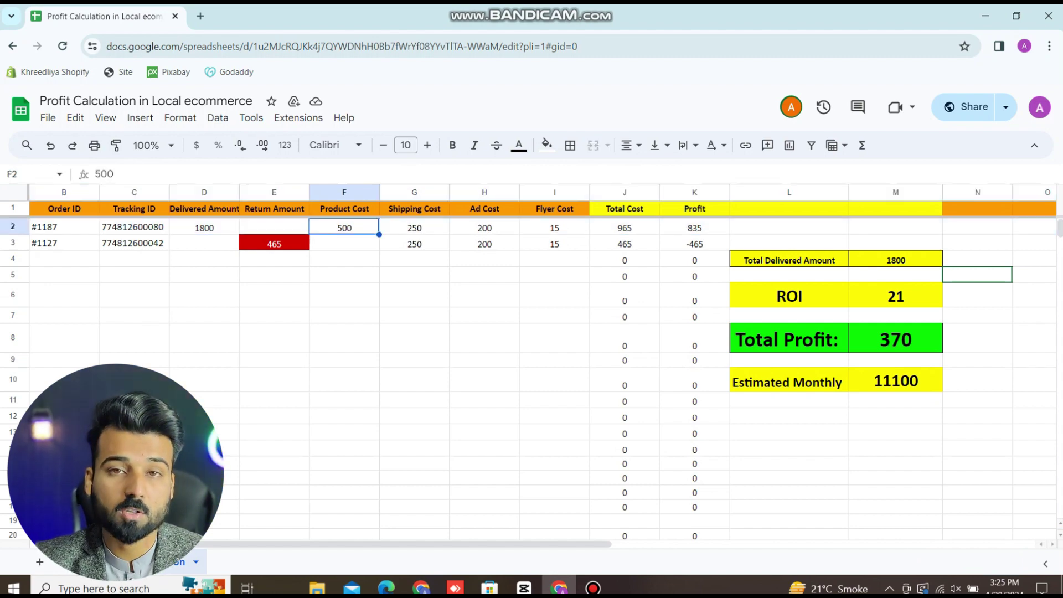
click(414, 227)
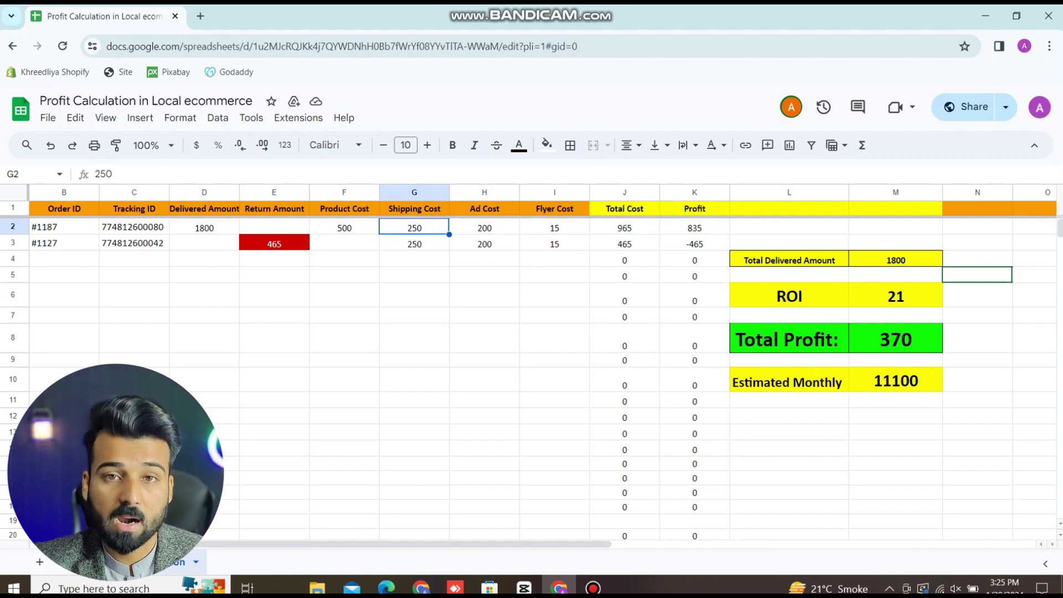
click(484, 227)
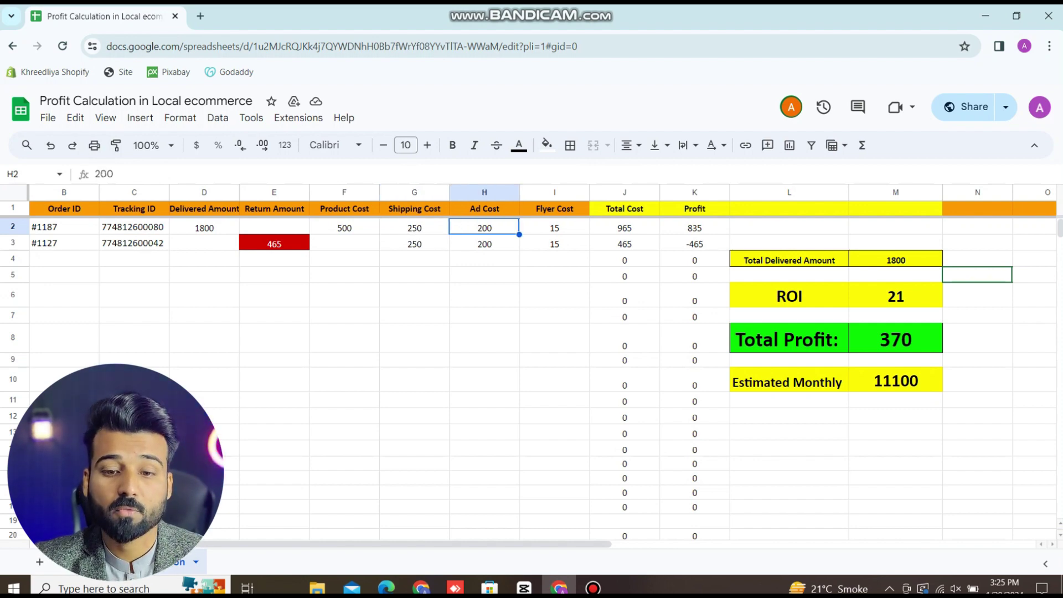
click(554, 227)
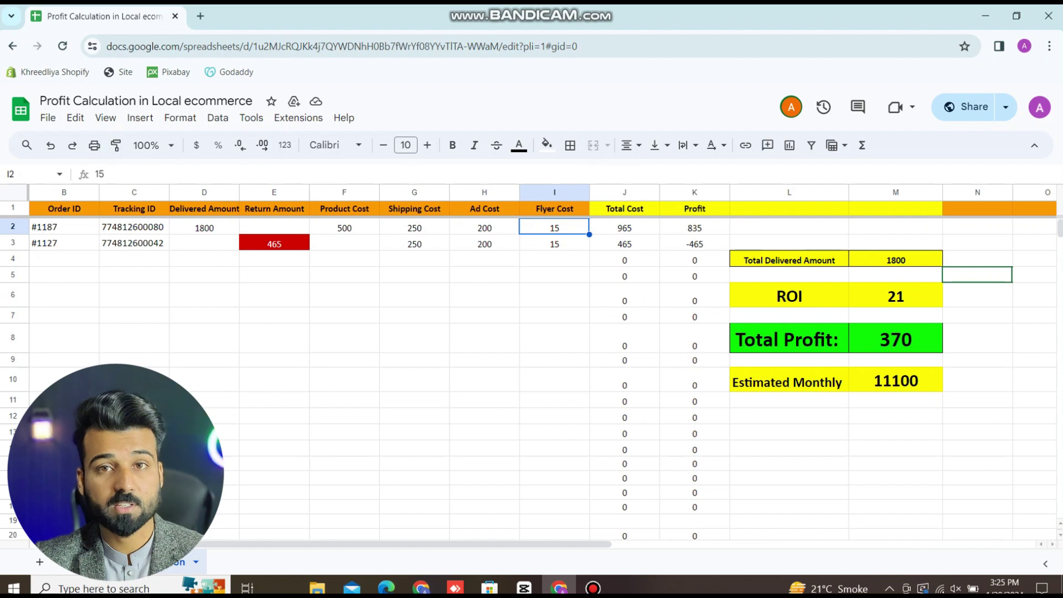
click(624, 227)
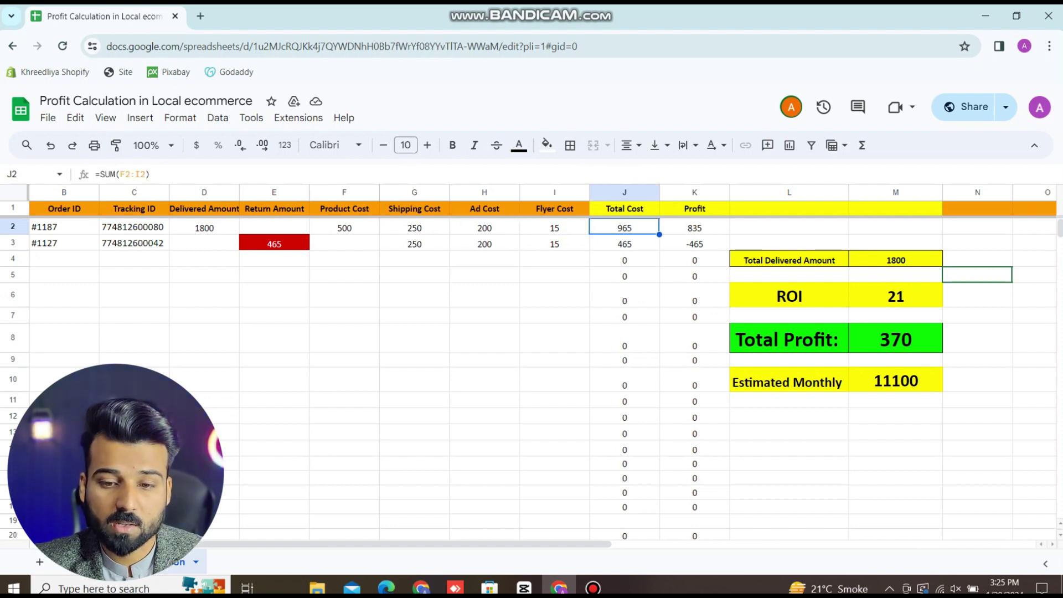
click(694, 227)
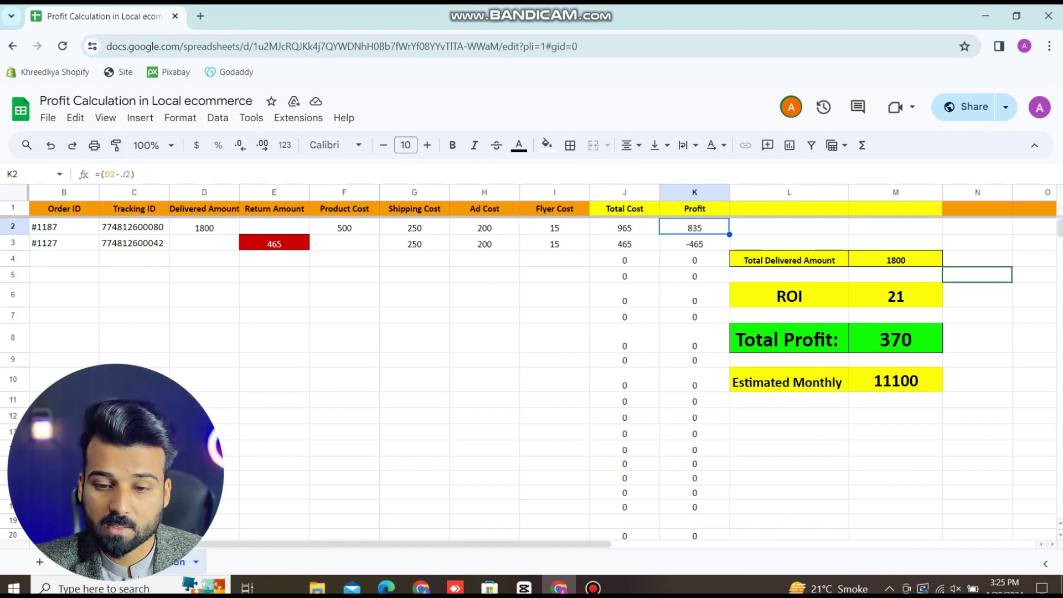
click(414, 275)
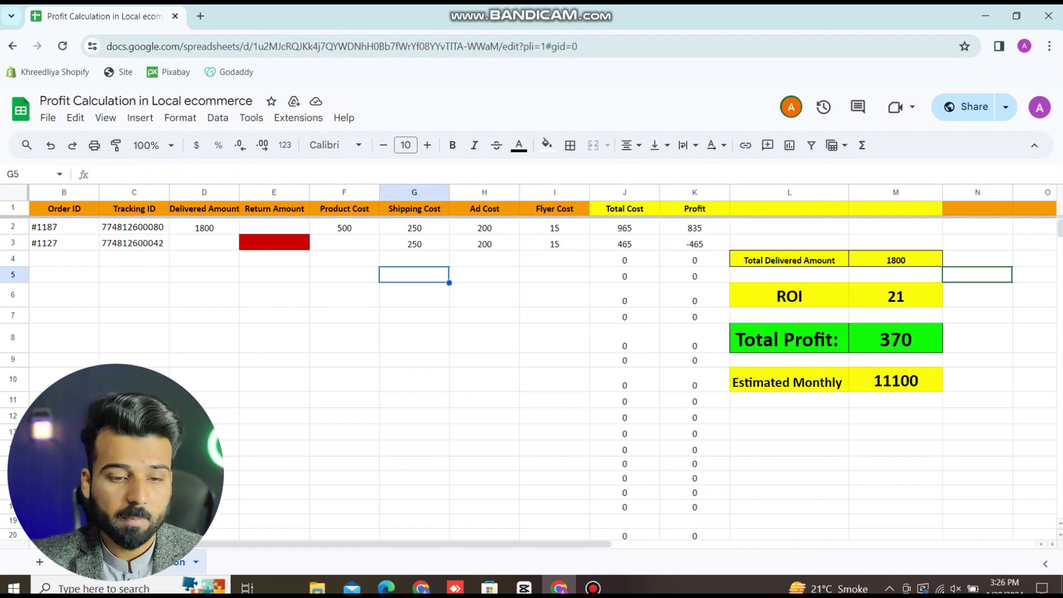
Examine the returned order in row 3: its product, shipping, ad and flyer cost cells and its Total Cost and Profit formulas
click(13, 243)
click(414, 294)
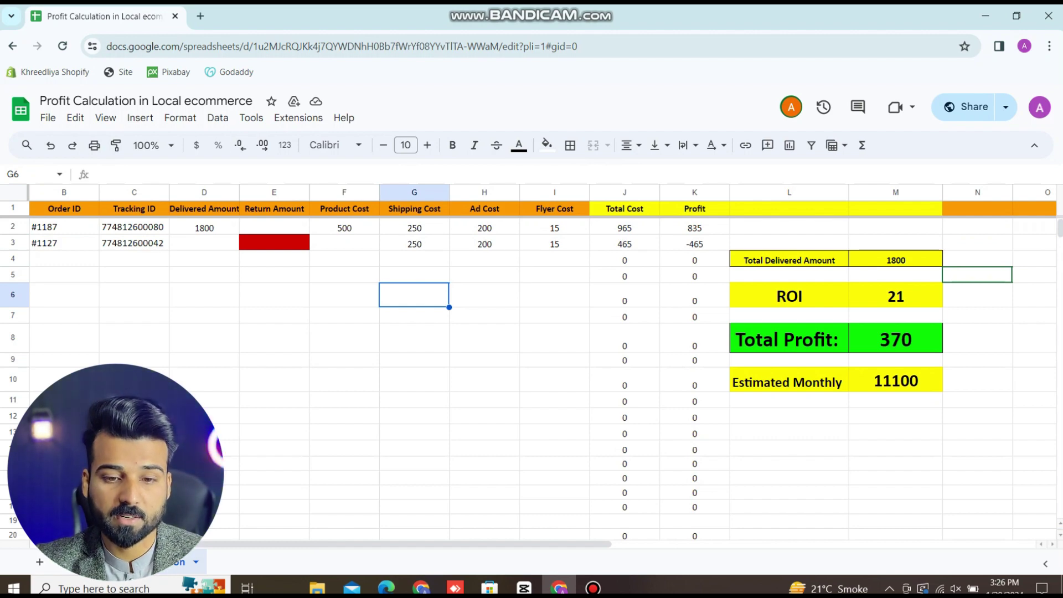
click(344, 242)
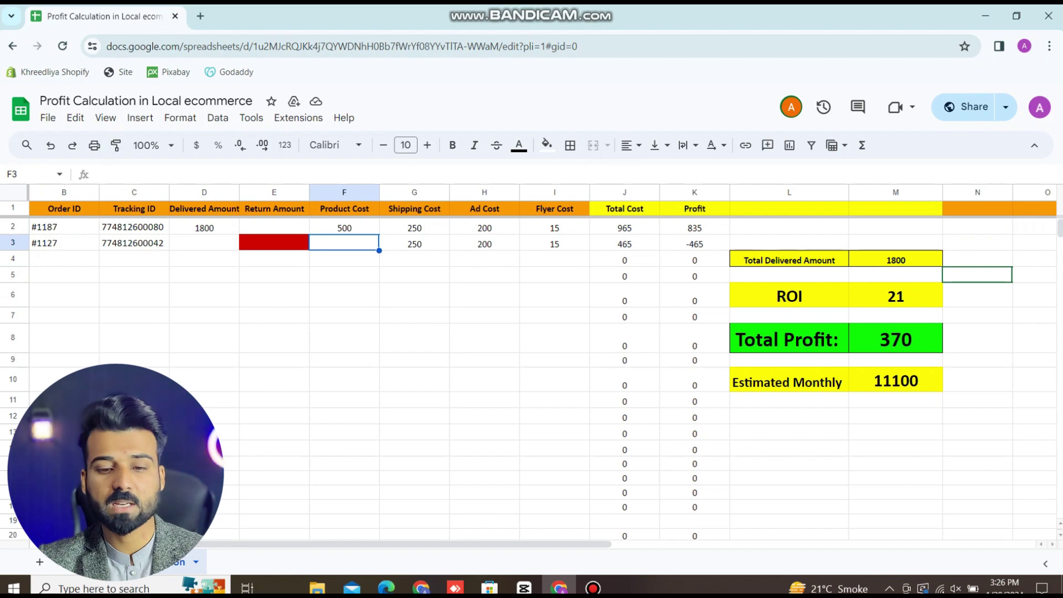
click(414, 243)
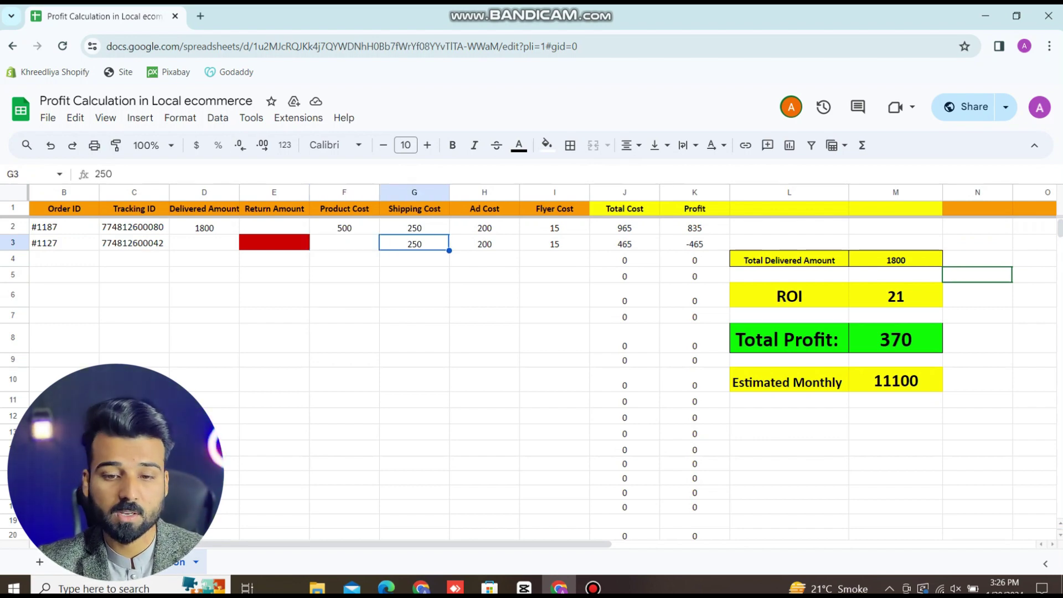
click(484, 243)
click(554, 243)
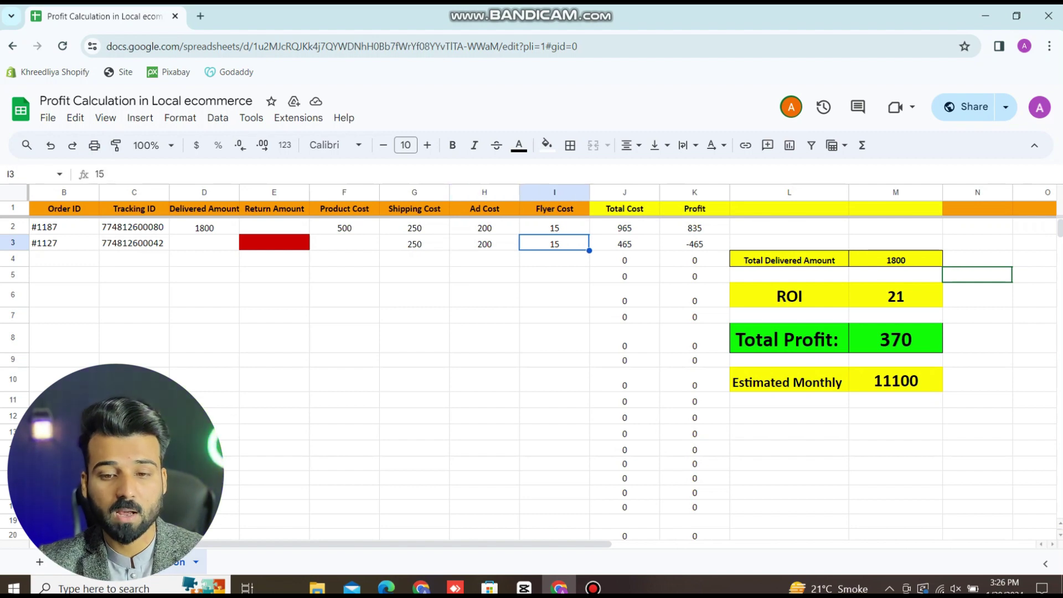
click(625, 243)
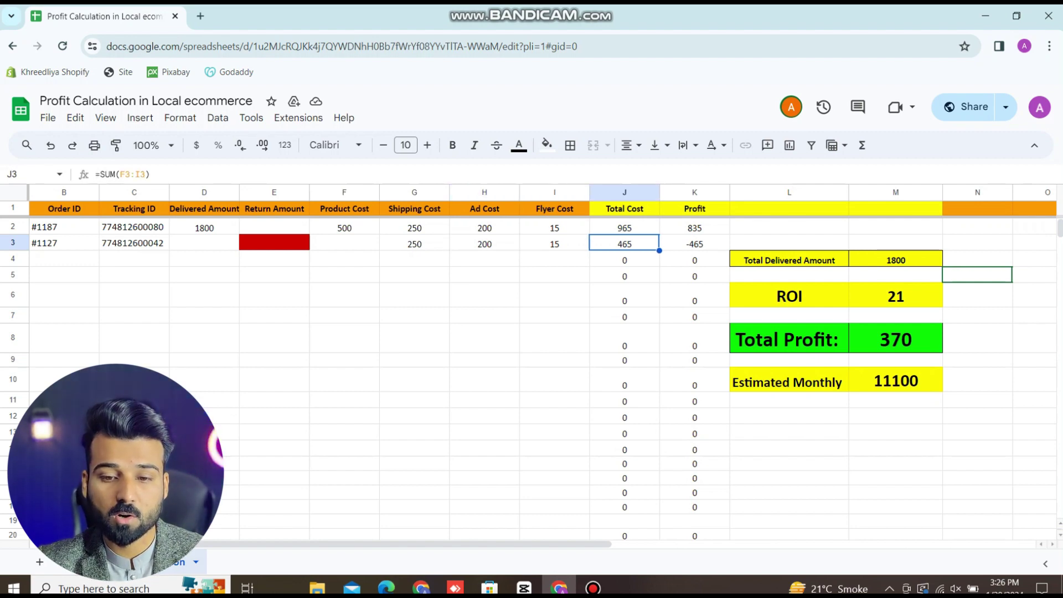
click(694, 243)
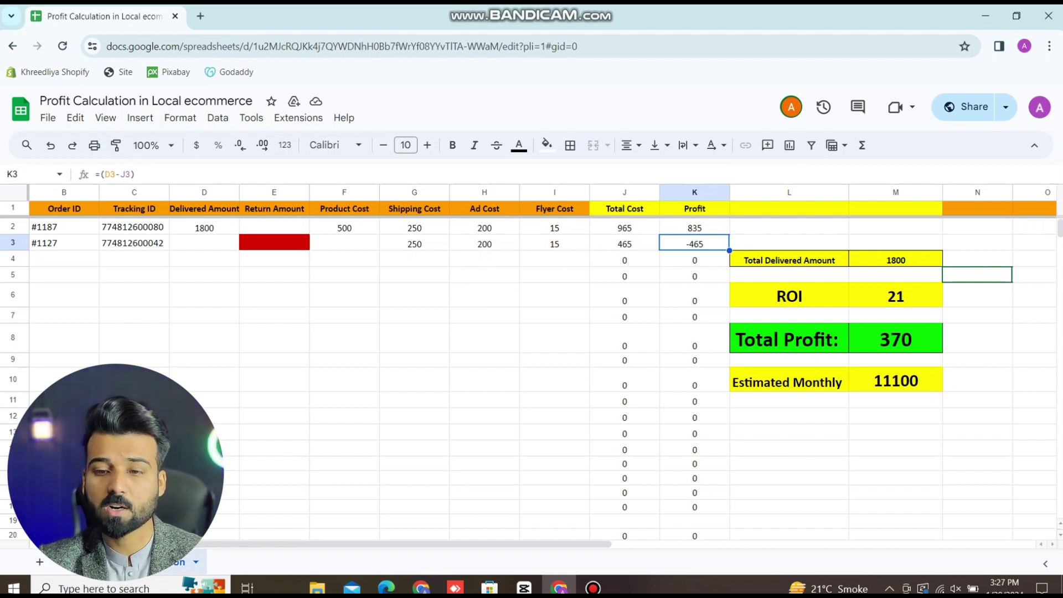
Inspect the summary formulas for Total Delivered Amount, ROI, Total Profit and Estimated Monthly in column M
click(789, 227)
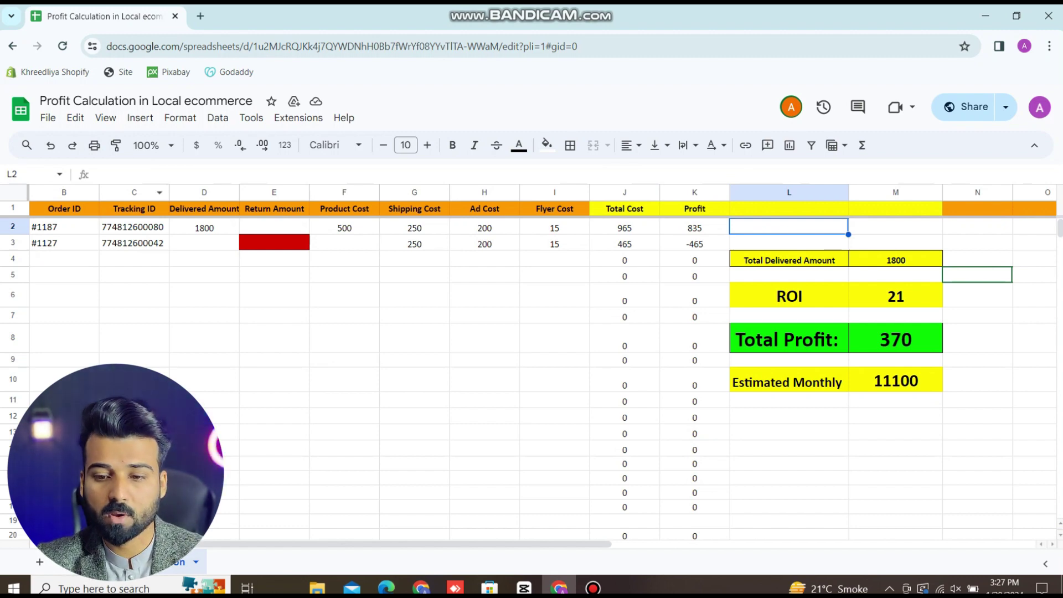
click(895, 259)
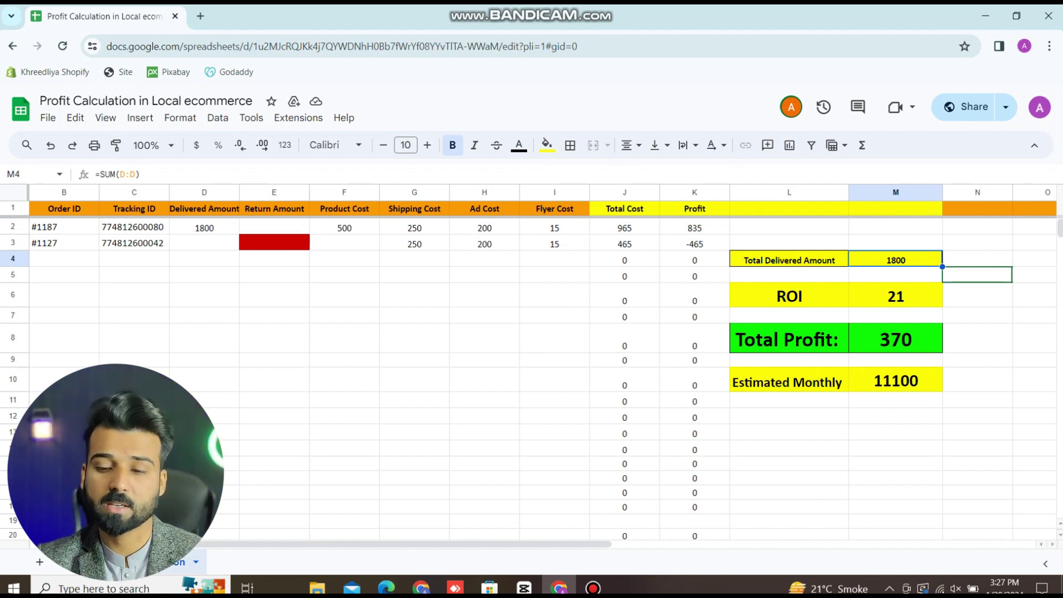
click(789, 296)
click(895, 296)
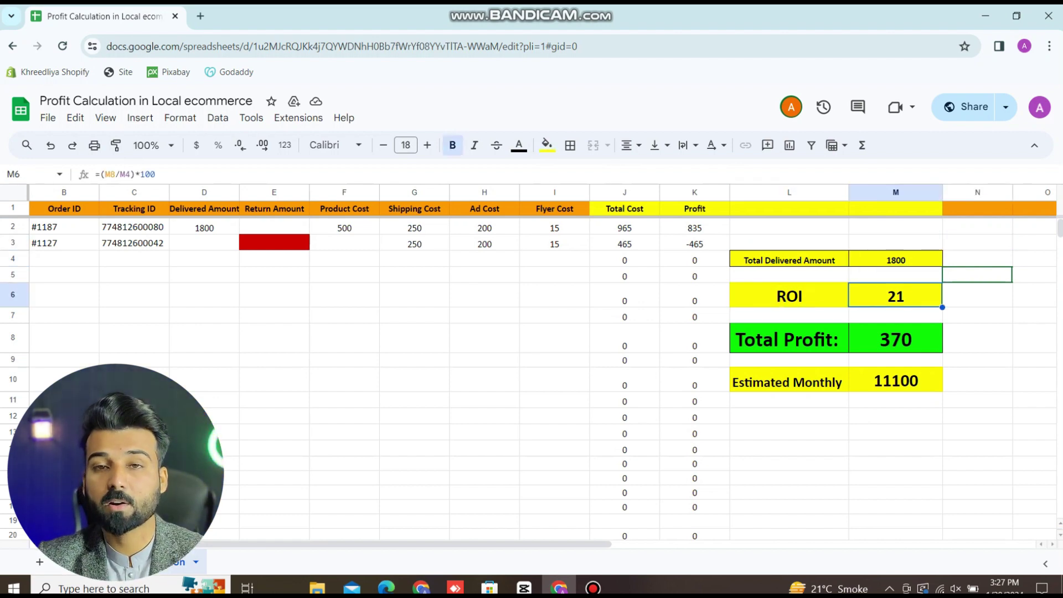
click(788, 296)
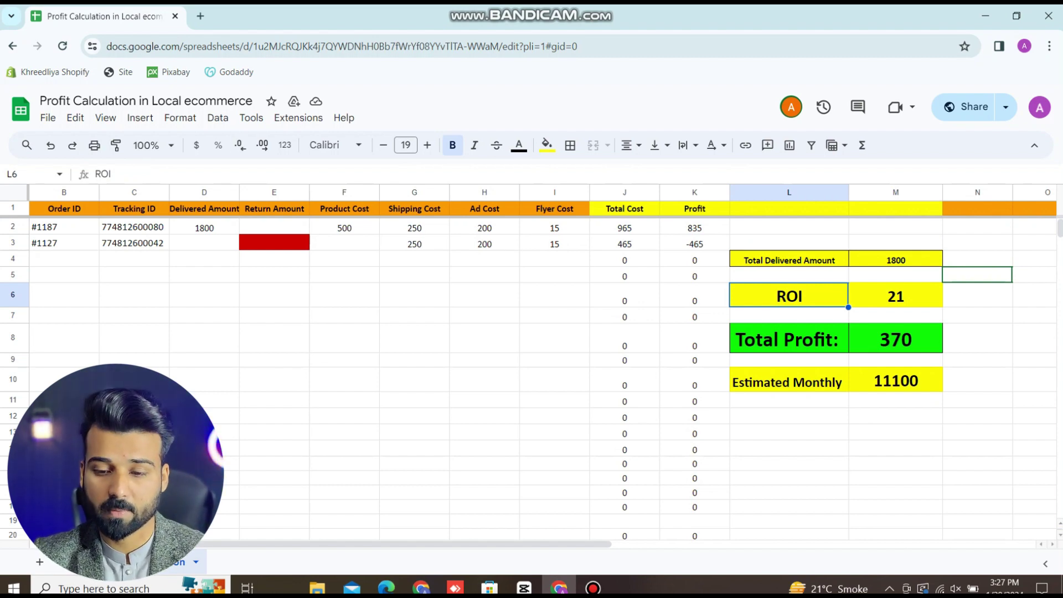
click(789, 338)
click(895, 338)
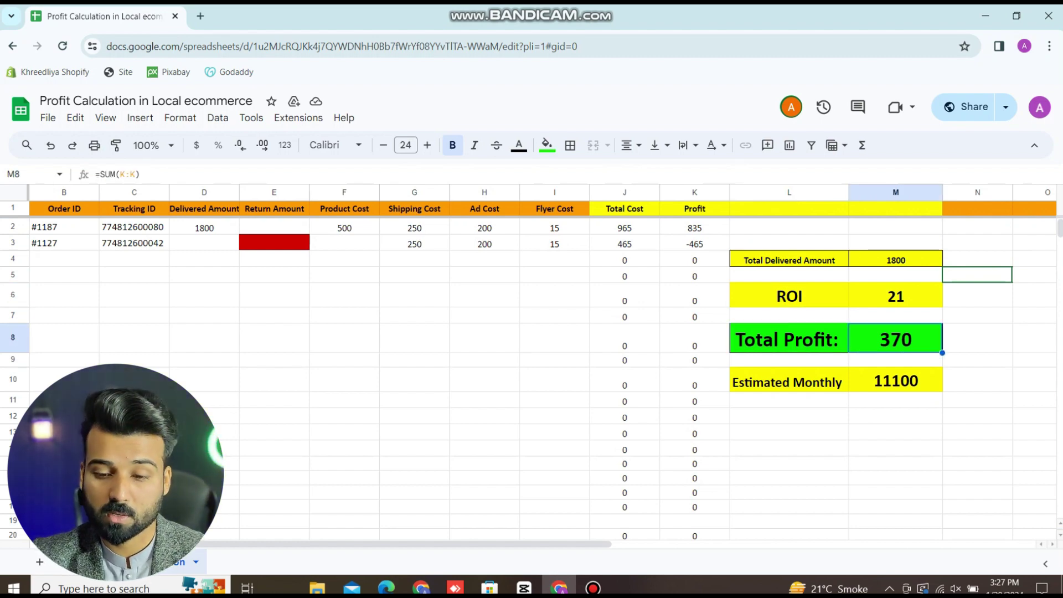
click(977, 360)
click(895, 380)
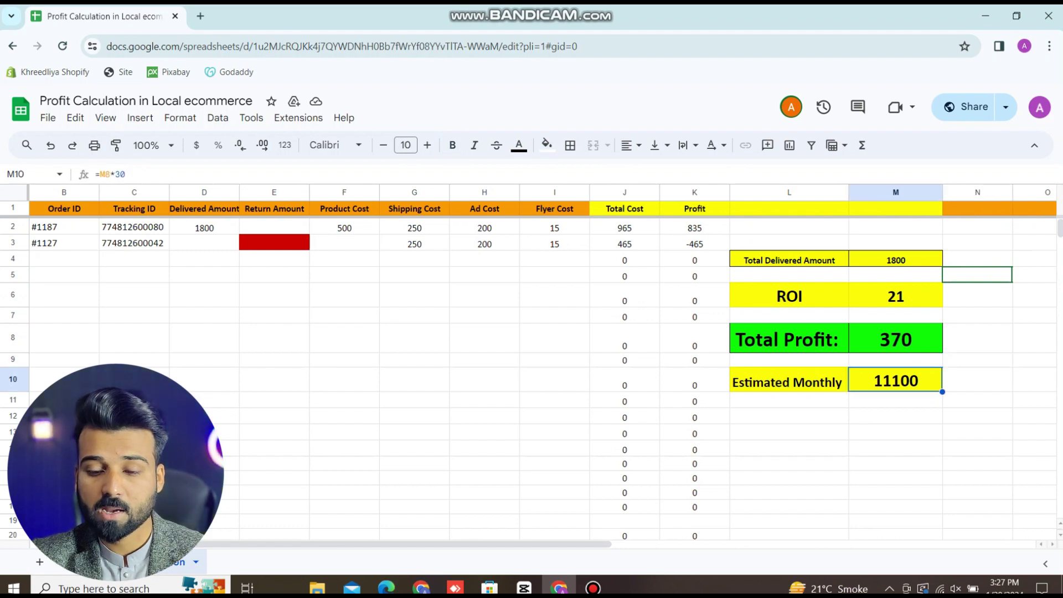
click(895, 338)
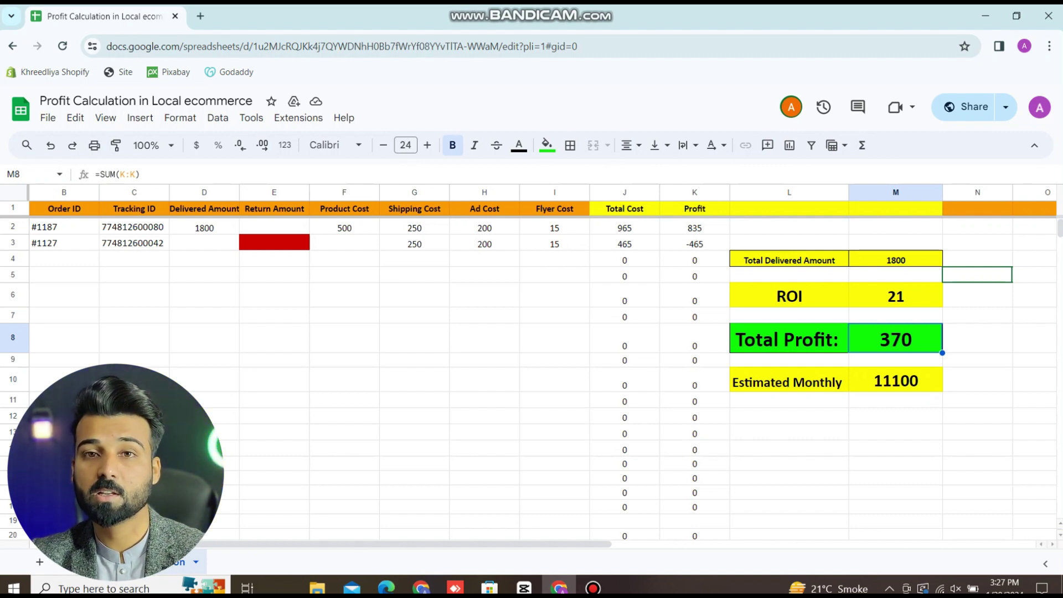
click(894, 380)
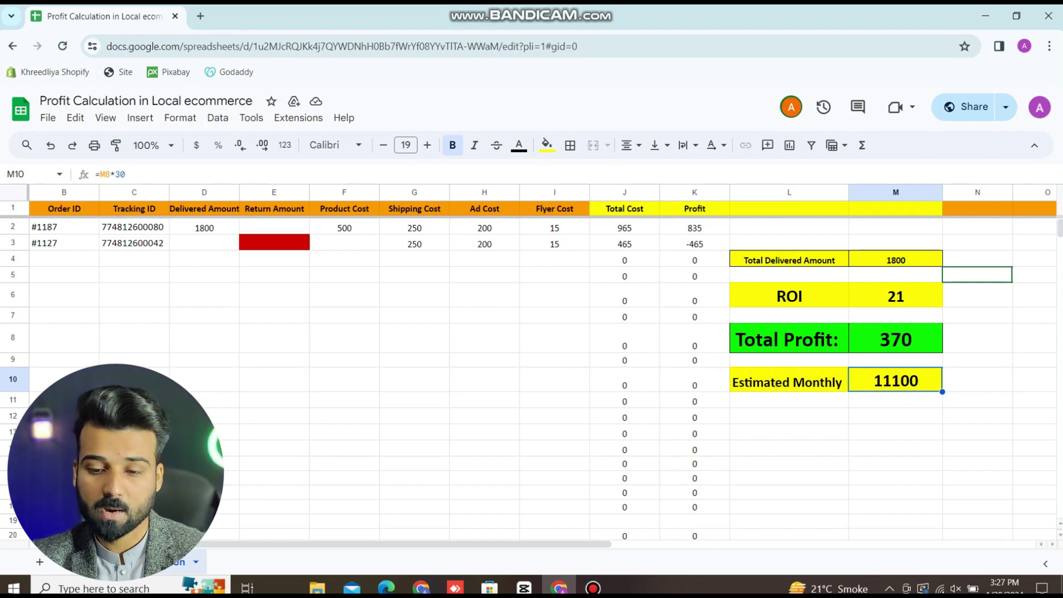
click(895, 431)
Compare the full records of the delivered order in row 2 and the returned order in row 3
click(13, 227)
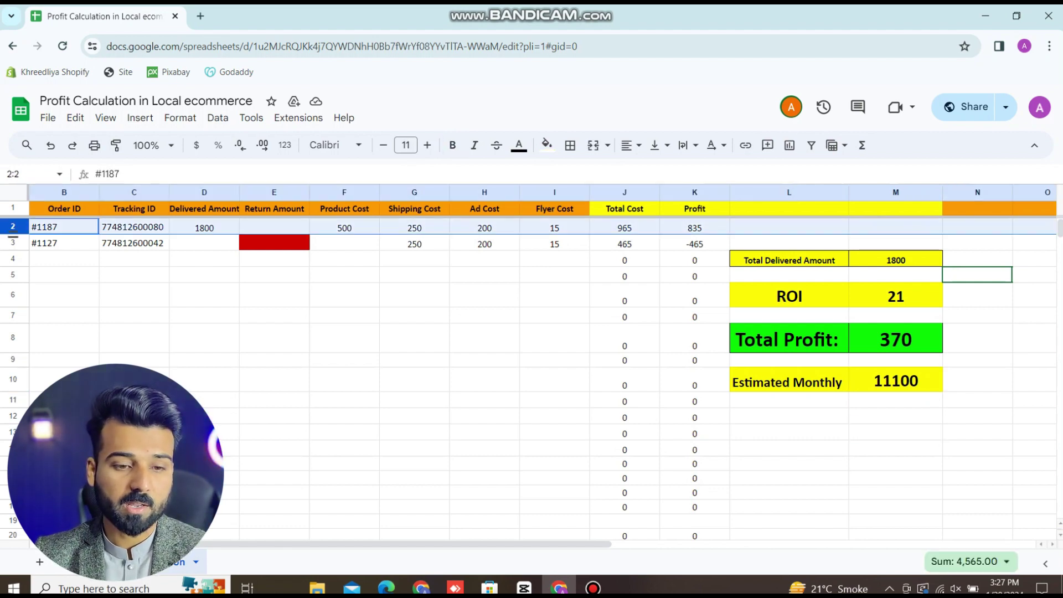
click(13, 242)
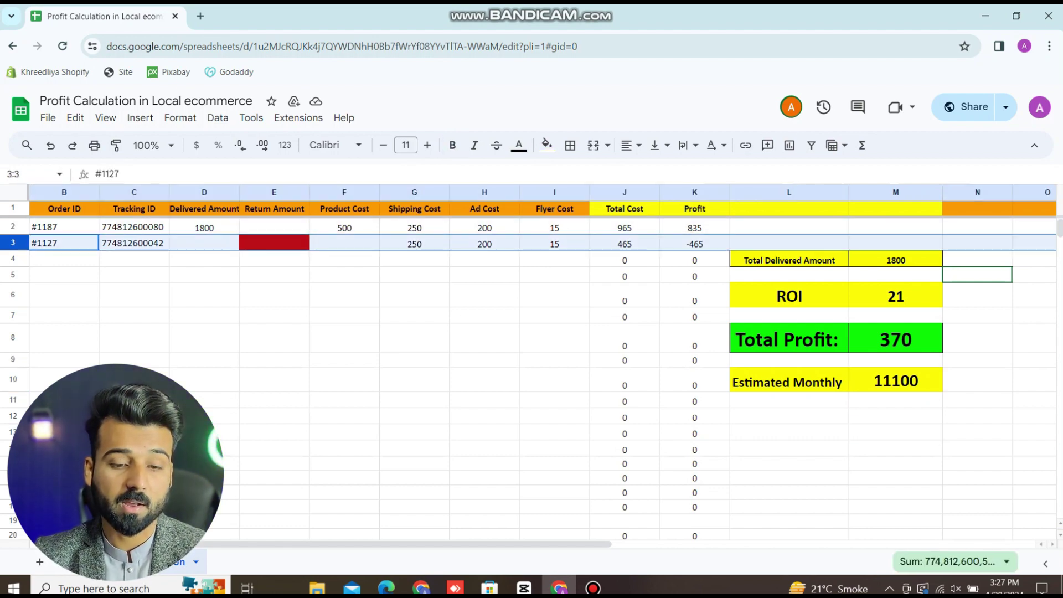
click(63, 259)
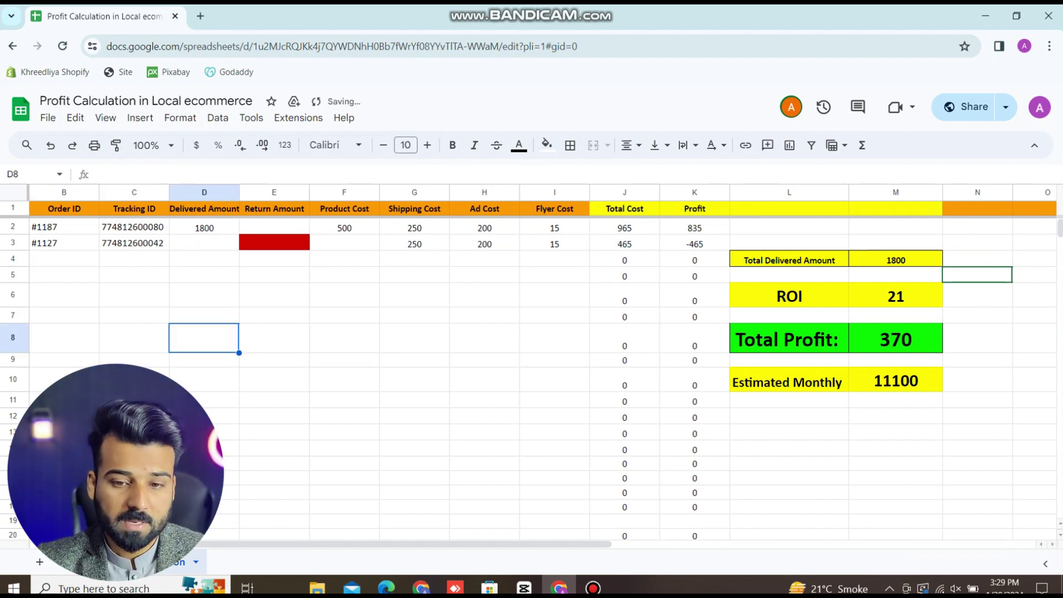
Duplicate the delivered order's Order ID through Flyer Cost cells from B2:I2 into row 12
drag(63, 227, 554, 228)
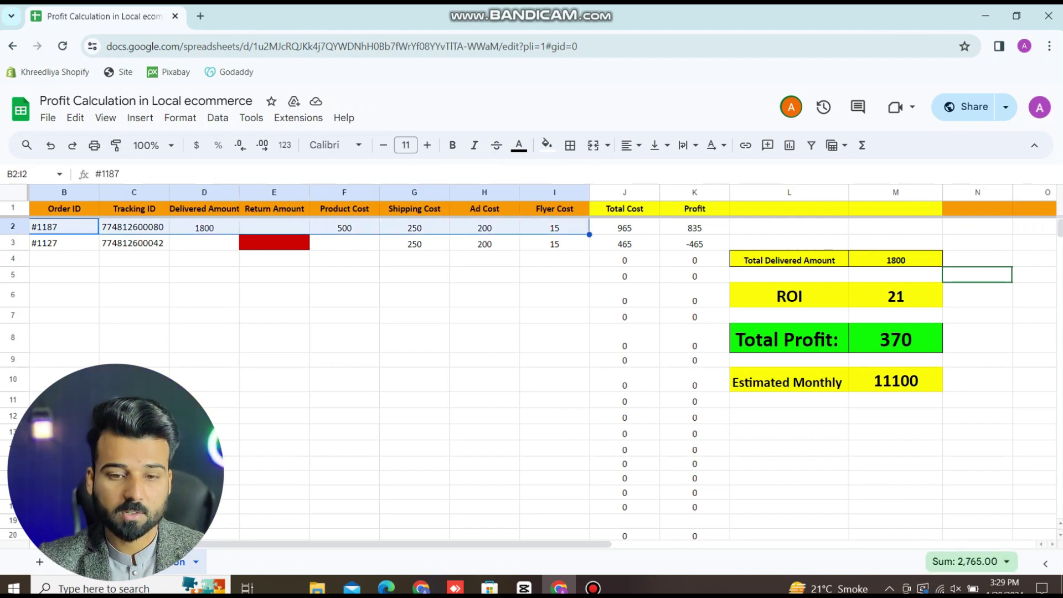
click(134, 315)
drag(64, 227, 554, 227)
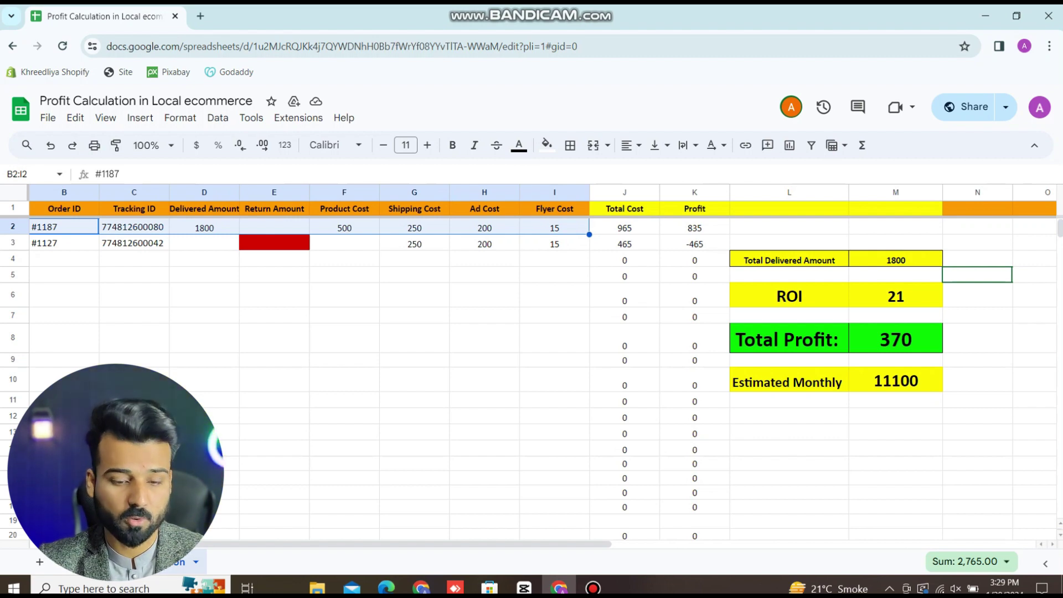
key(ctrl+c)
click(64, 417)
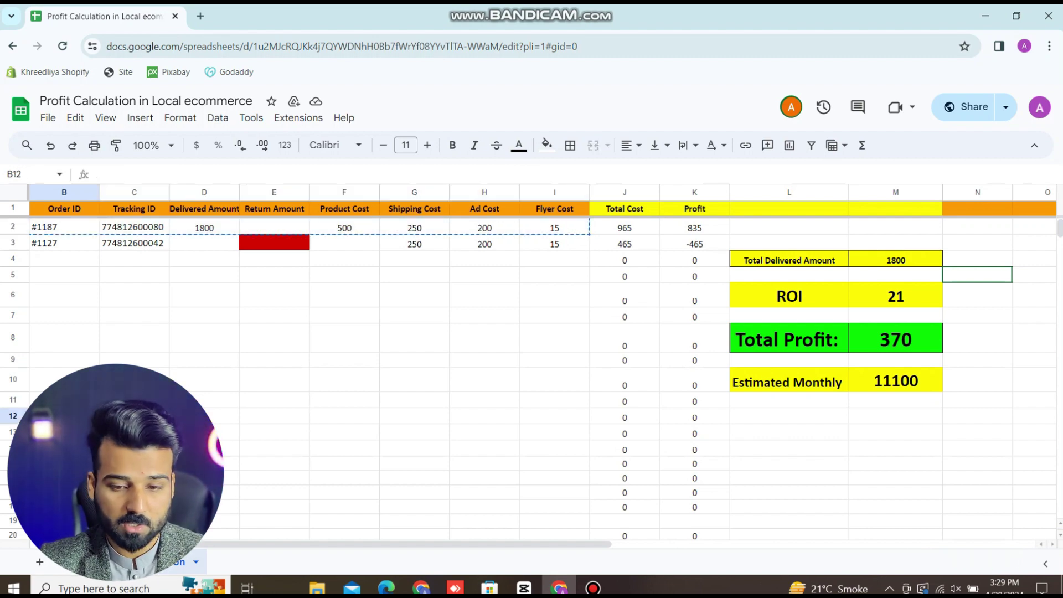
key(ctrl+v)
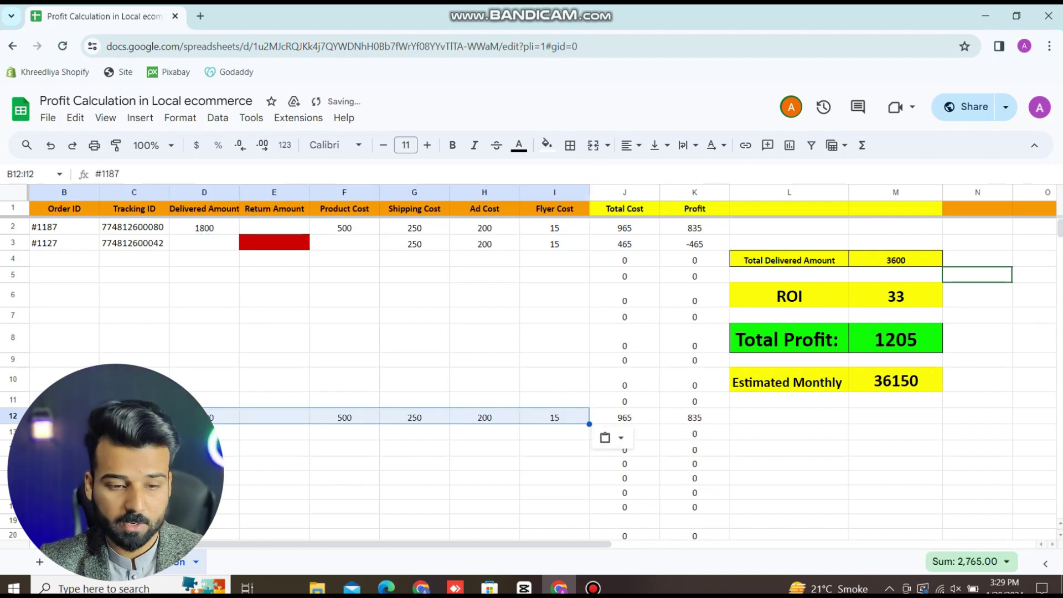
Fill rows 13 to 17, columns B to I, with further copies of the delivered order from row 2
drag(64, 433, 63, 478)
key(ctrl+v)
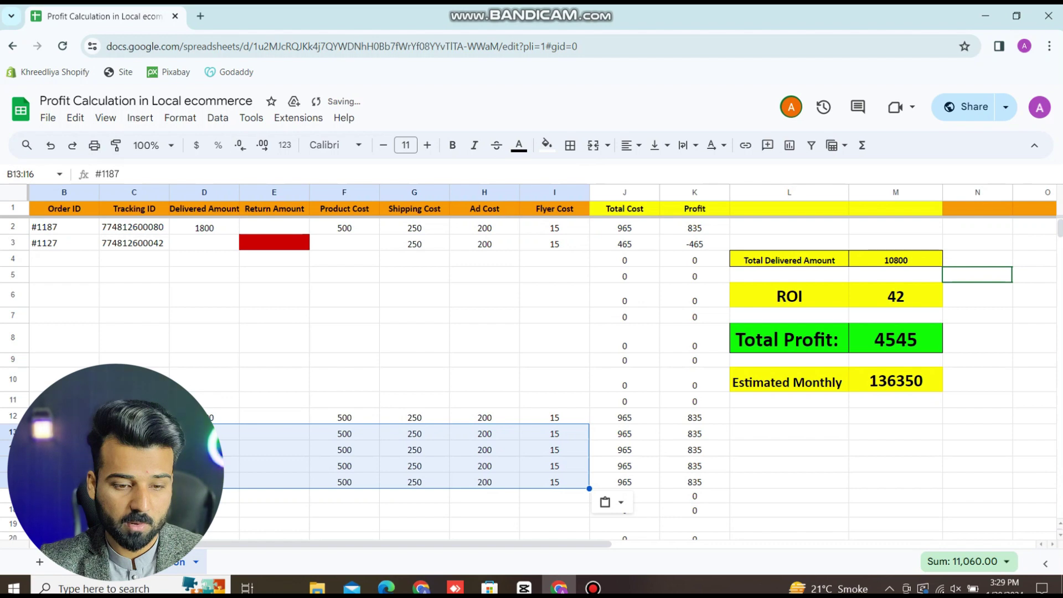
click(64, 496)
key(ctrl+v)
click(204, 359)
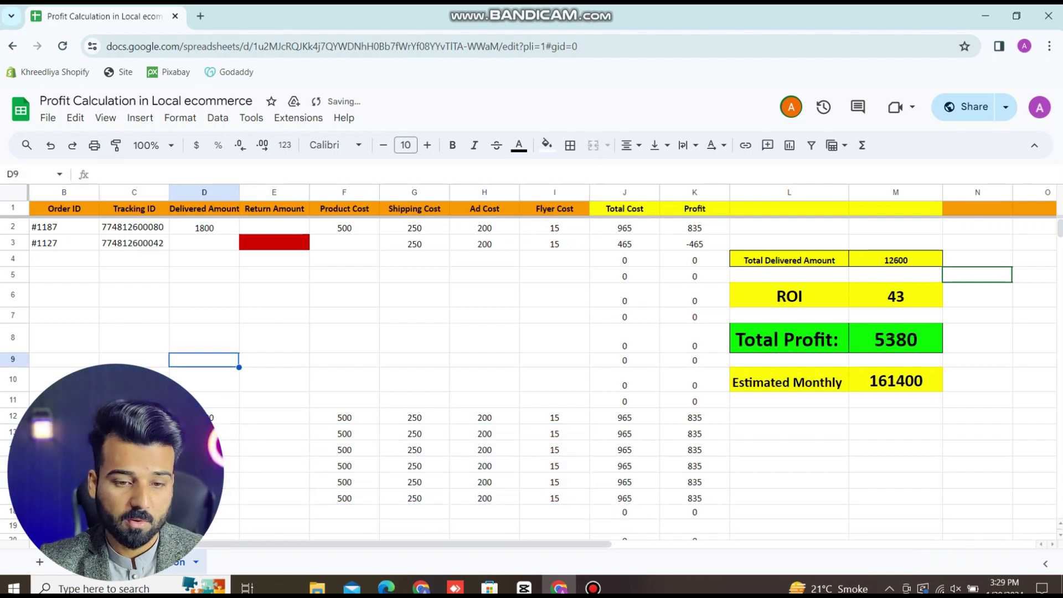
Copy the returned order in B3:I3 into rows 4 and 5
click(204, 227)
drag(63, 242, 554, 244)
key(ctrl+c)
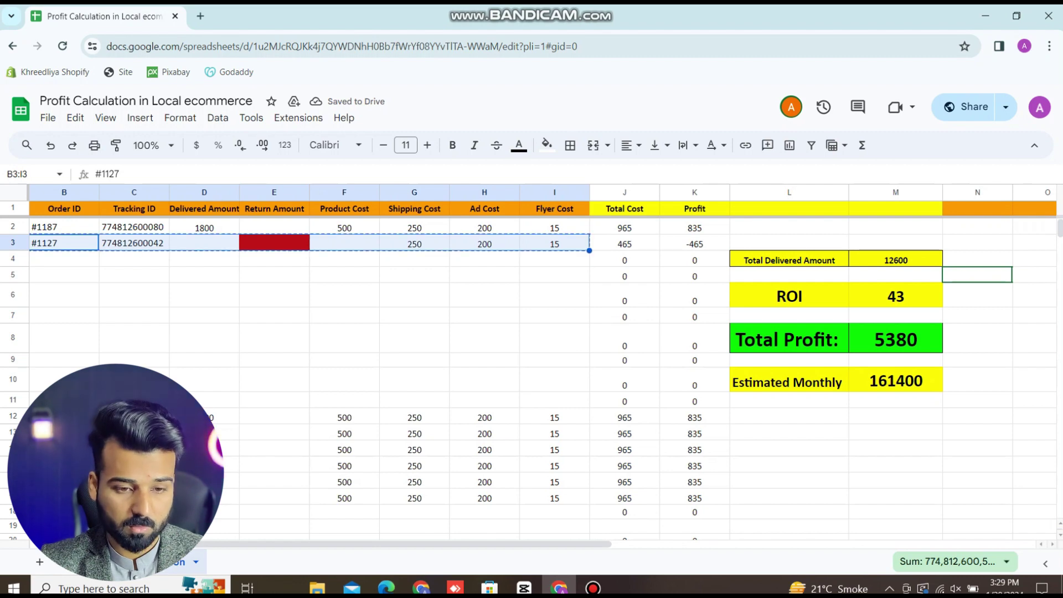
drag(63, 259, 63, 275)
click(203, 338)
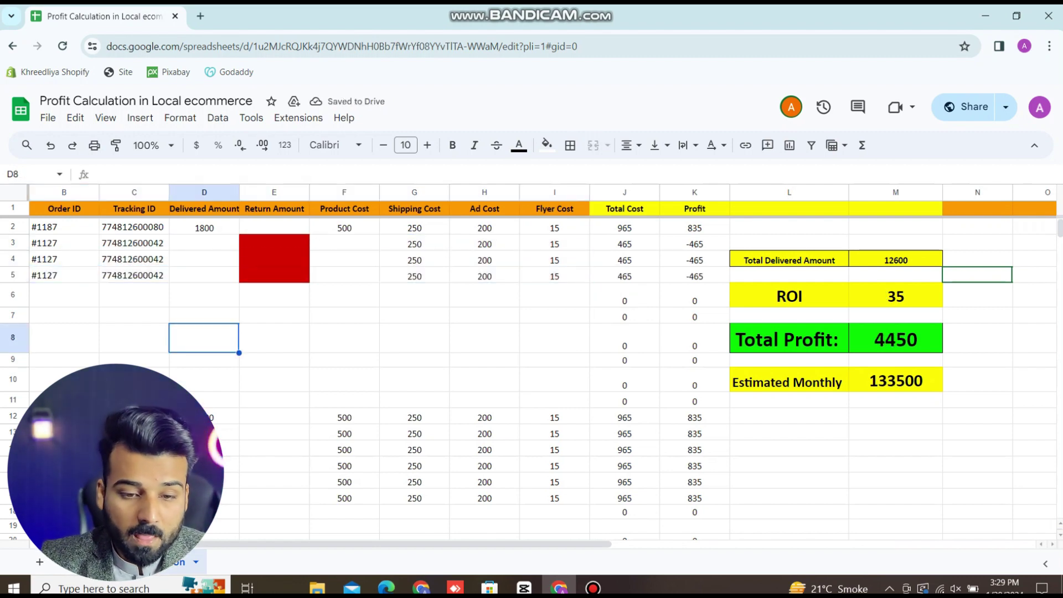
Review the red return cells E3:E5, and inspect the ROI, Total Profit and Estimated Monthly formulas in column M
drag(274, 243, 274, 275)
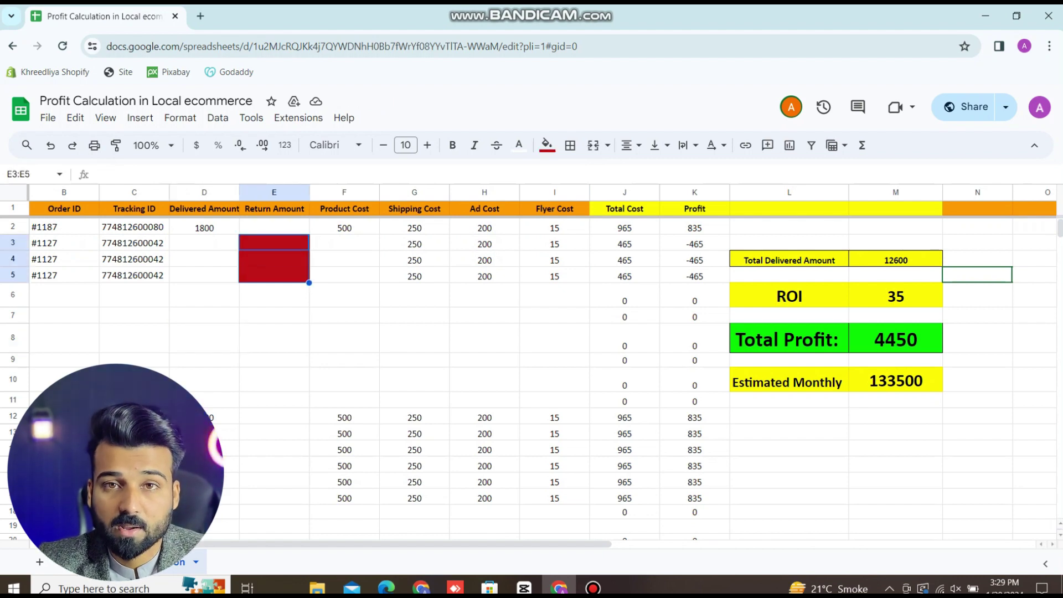
click(484, 339)
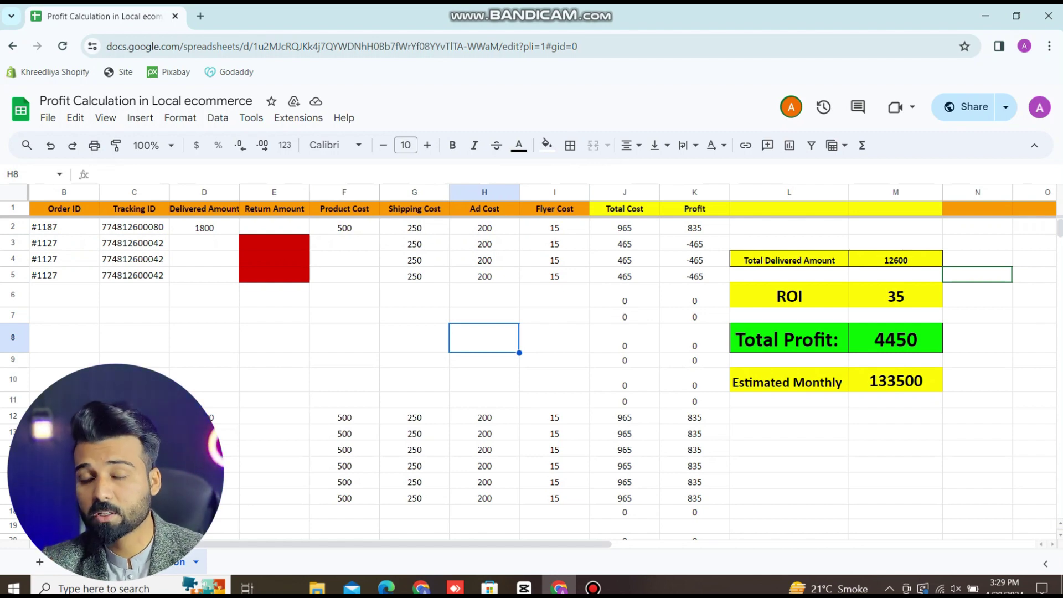
click(976, 295)
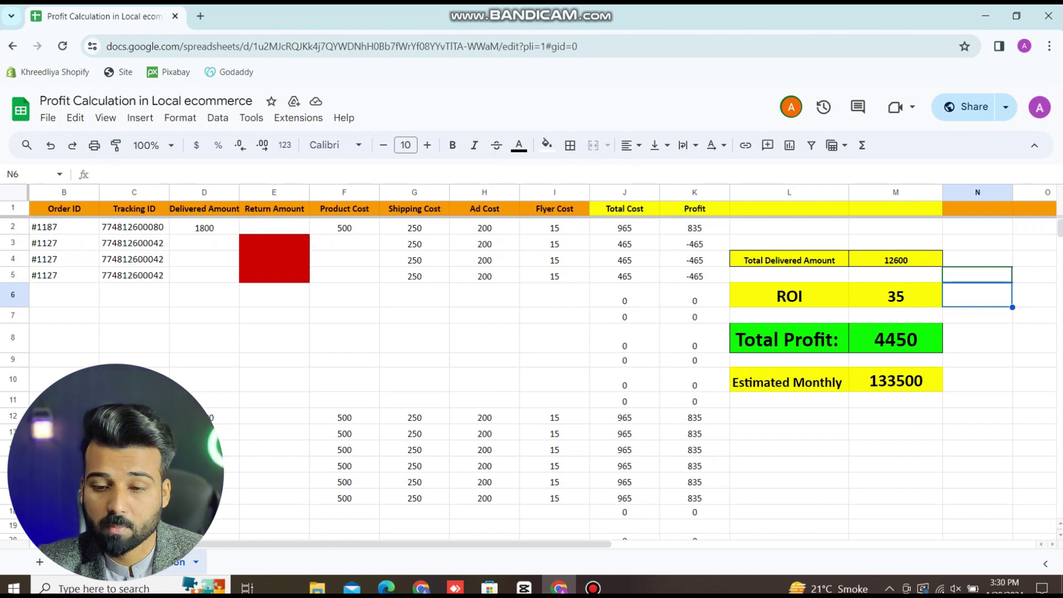
click(894, 295)
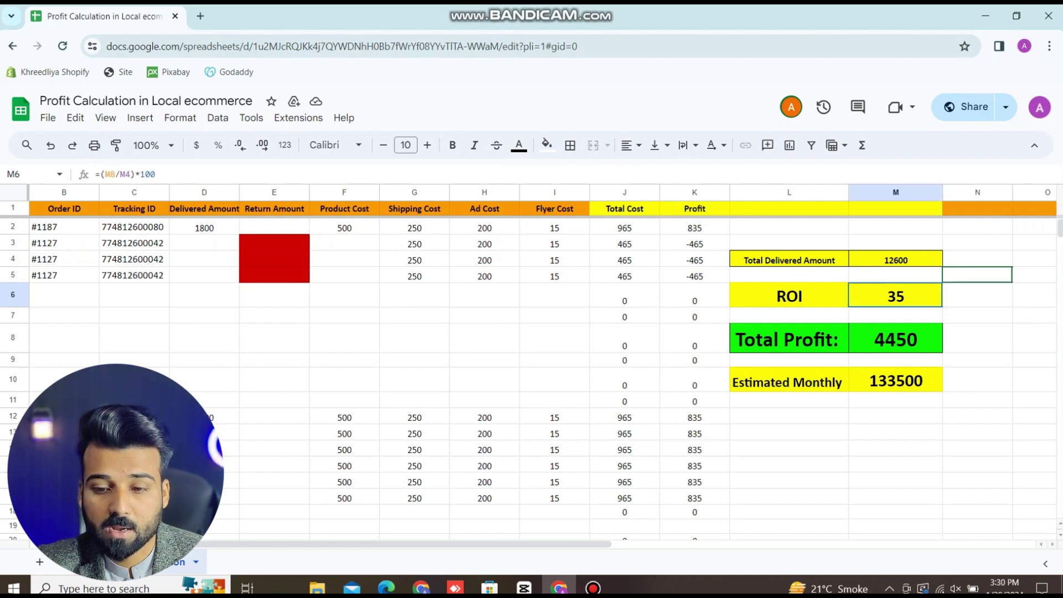
click(895, 339)
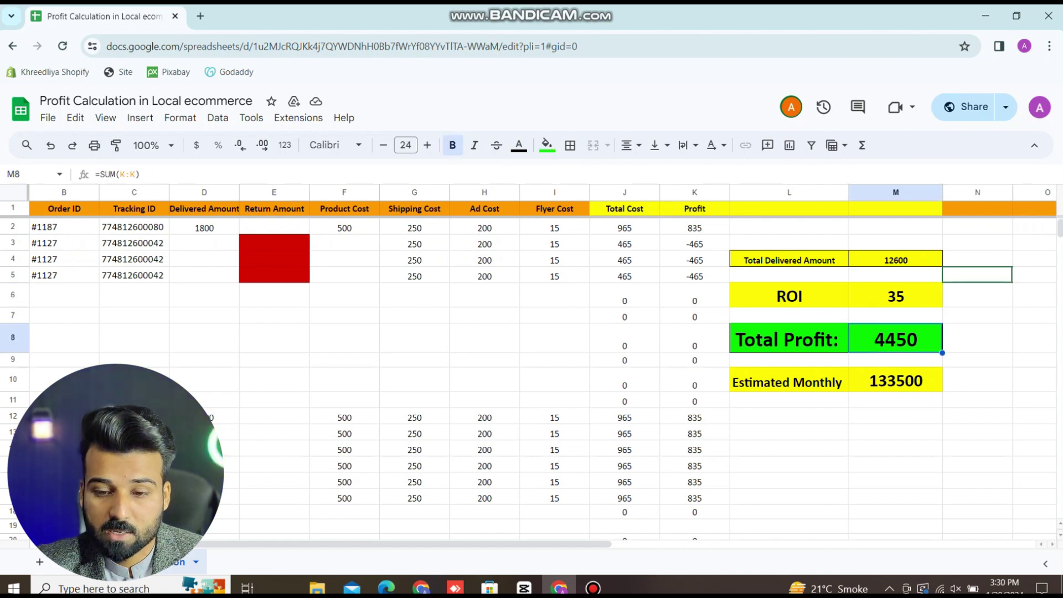
click(977, 338)
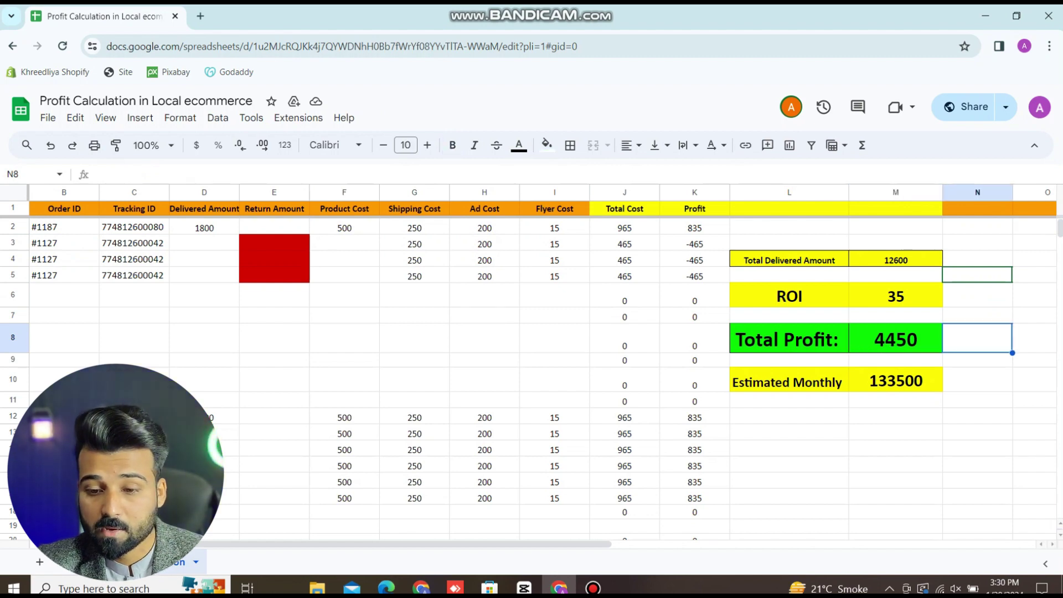
click(894, 339)
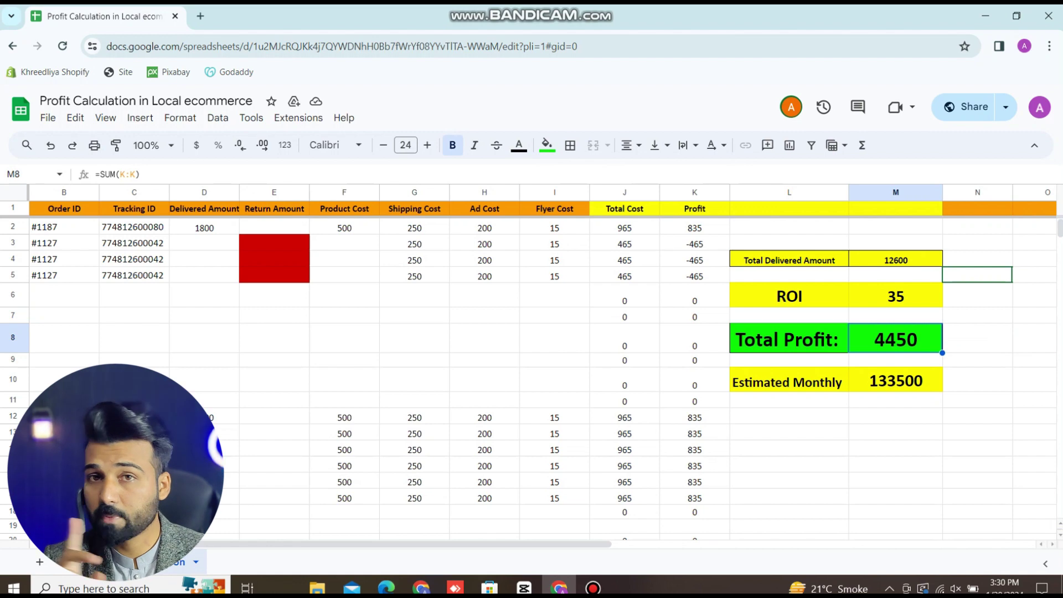
key(Down)
key(Down)
key(Down)
key(Down)
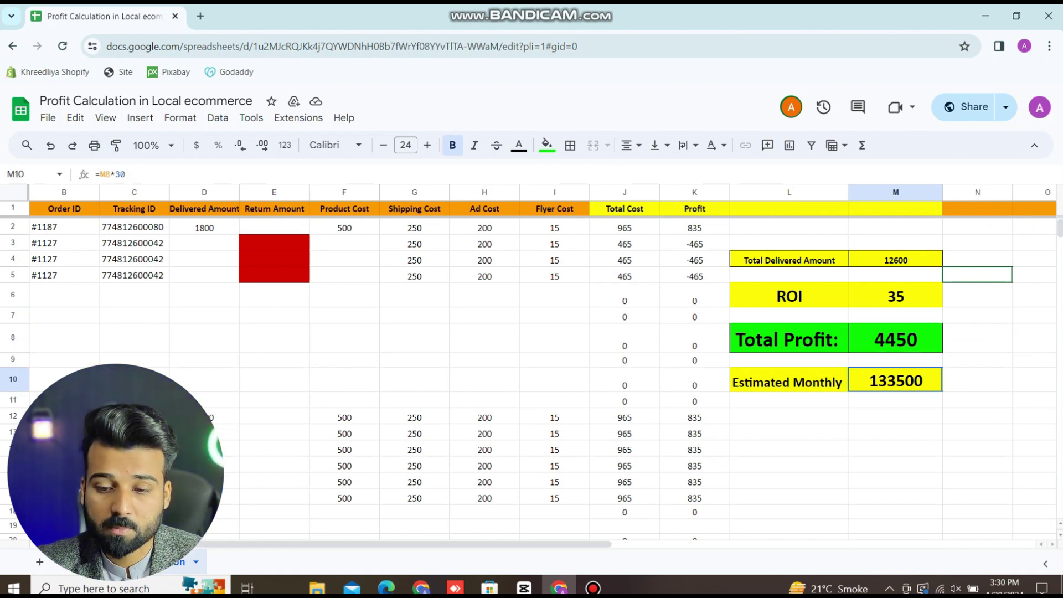